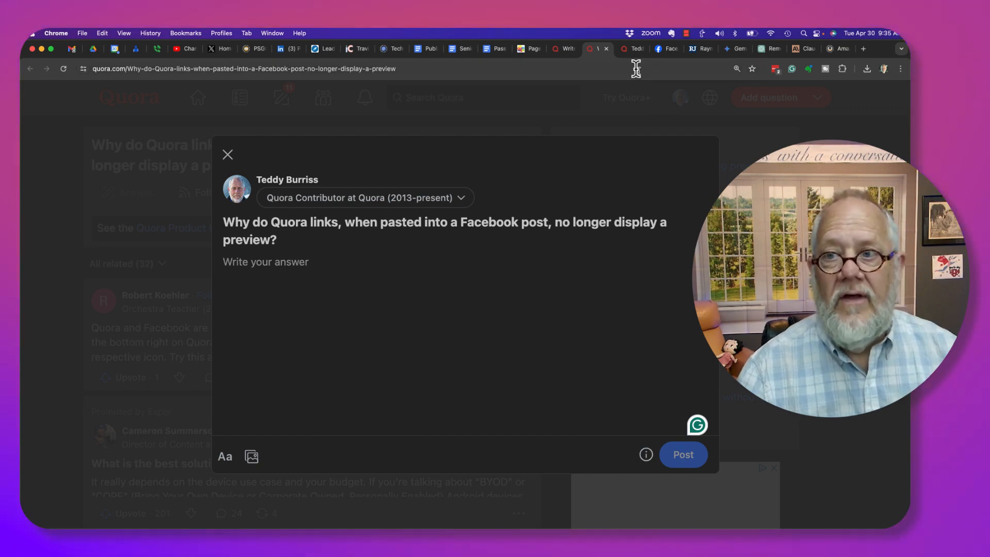
Copy the link to the Quora answer about Google Nonprofit and Google Workspace accounts
click(631, 50)
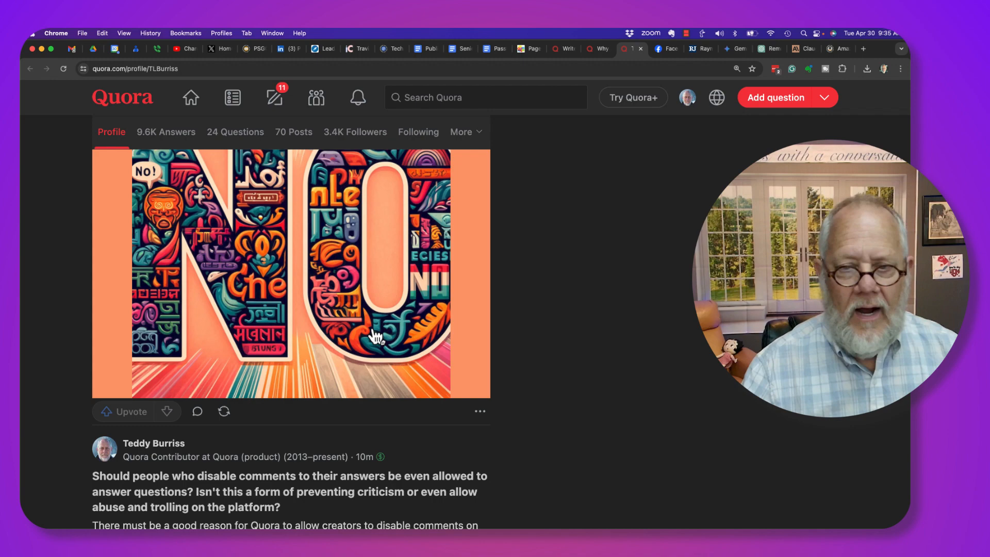
scroll(375, 336, up, 5)
scroll(237, 474, down, 5)
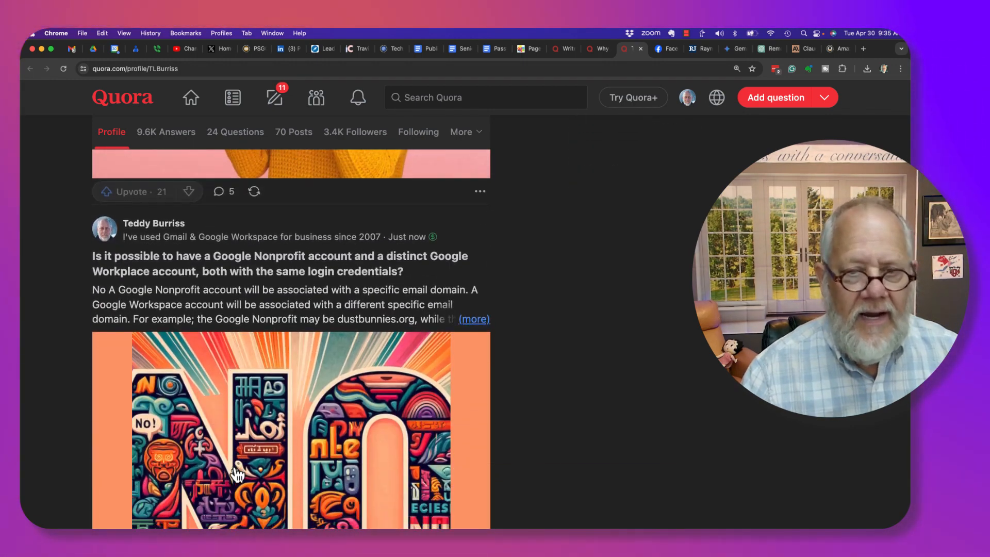
scroll(356, 272, down, 1)
scroll(363, 310, down, 5)
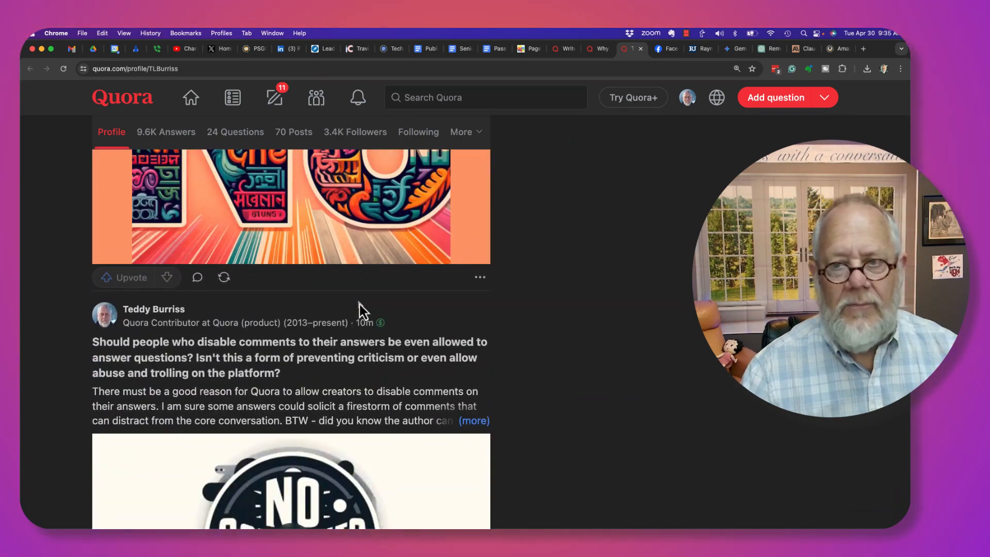
click(481, 280)
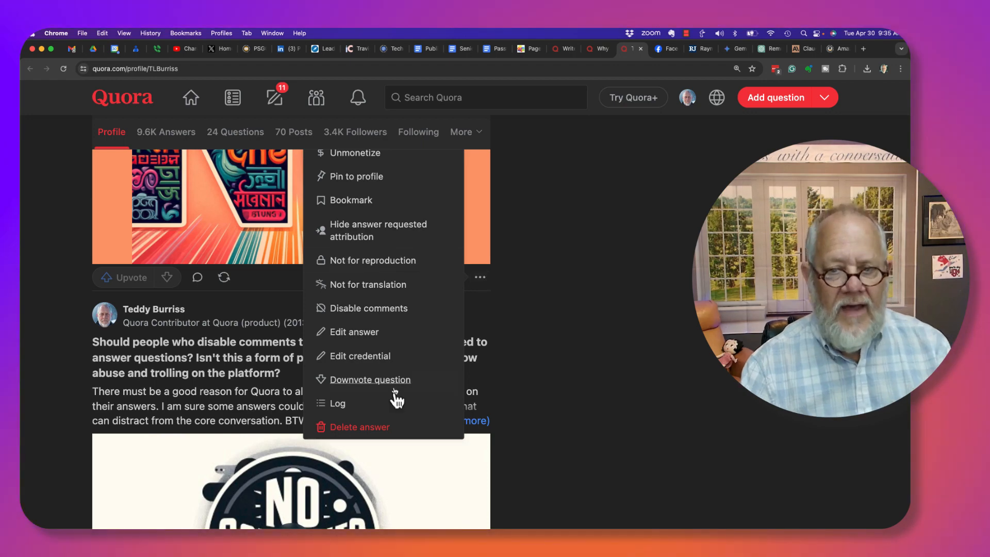
scroll(375, 267, up, 1)
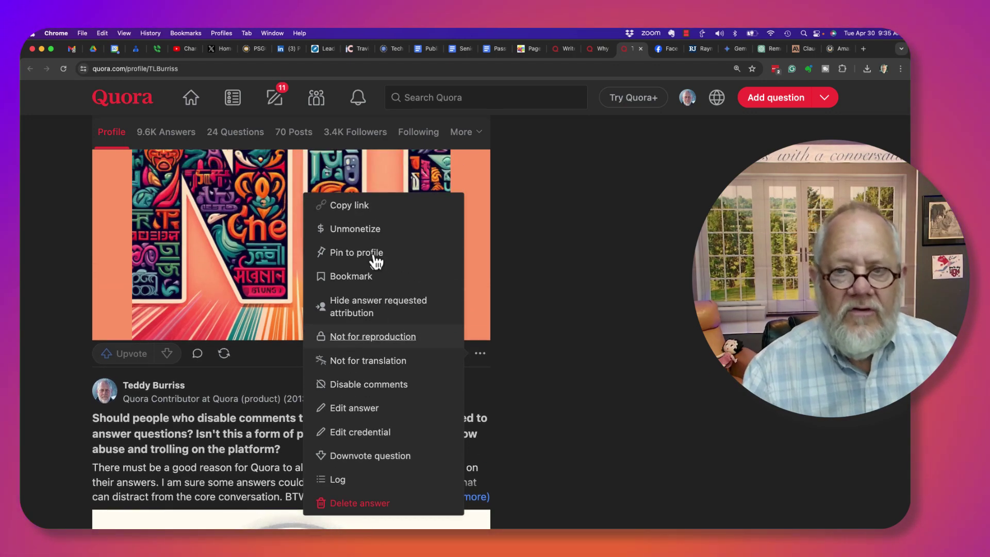
click(350, 207)
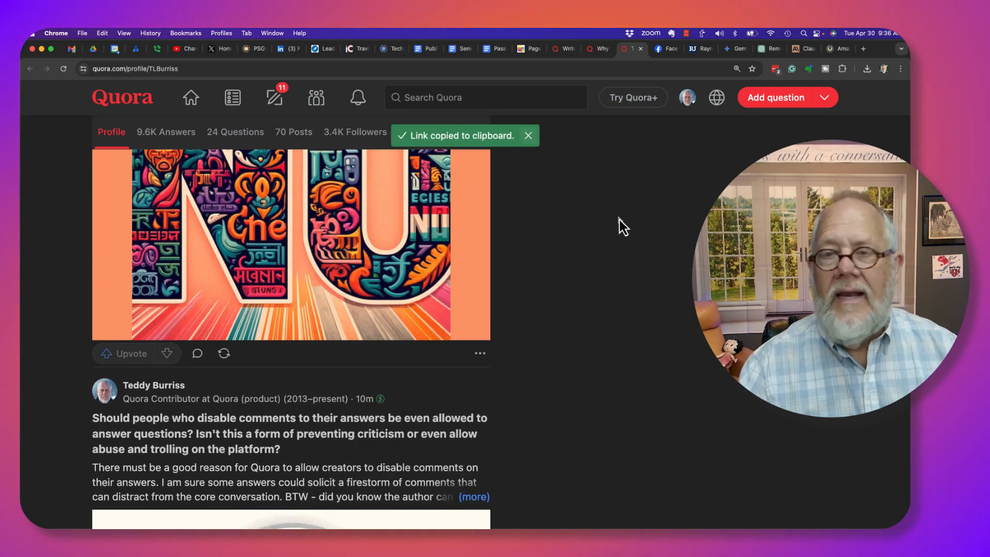
Reload the Facebook feed and draft a post with #testing and the pasted Quora link below it
click(667, 50)
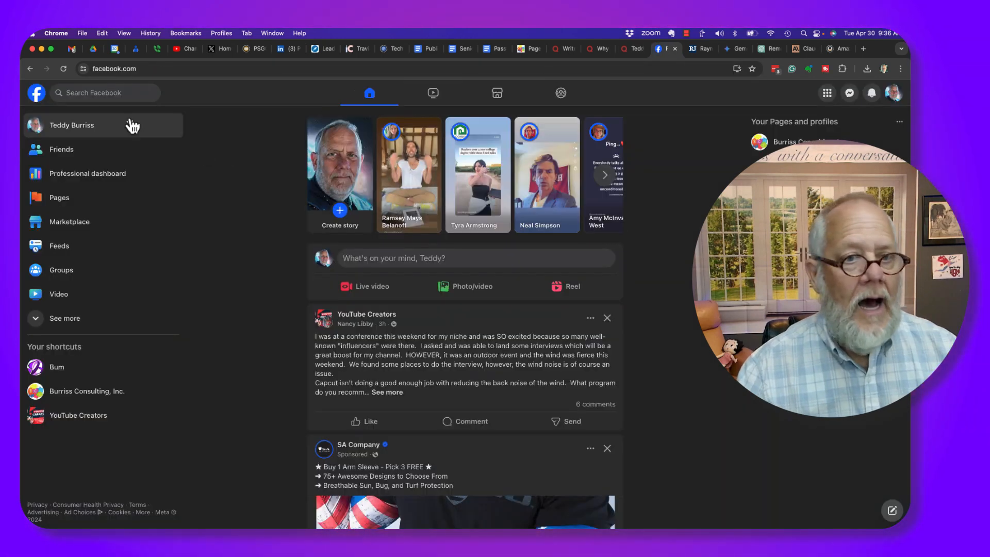
click(36, 94)
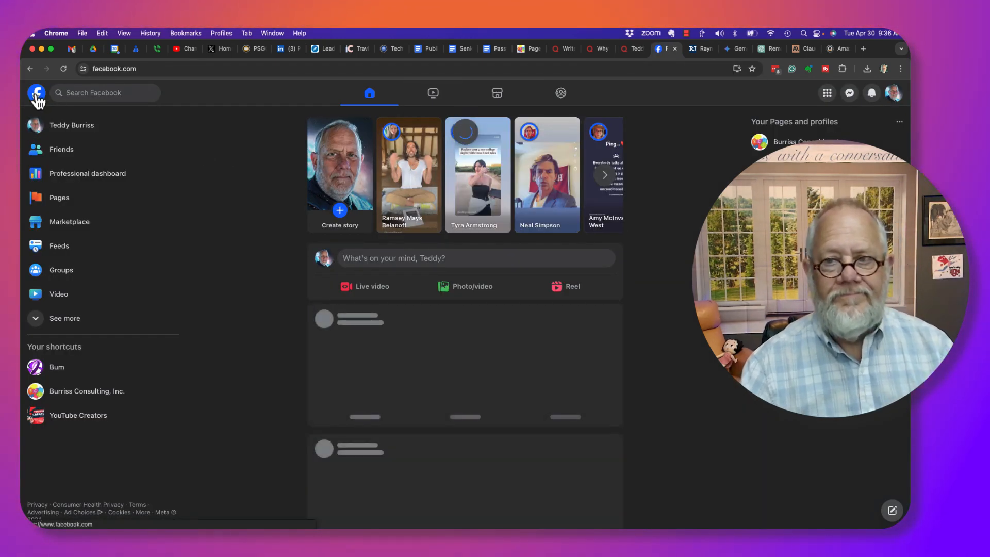
click(378, 264)
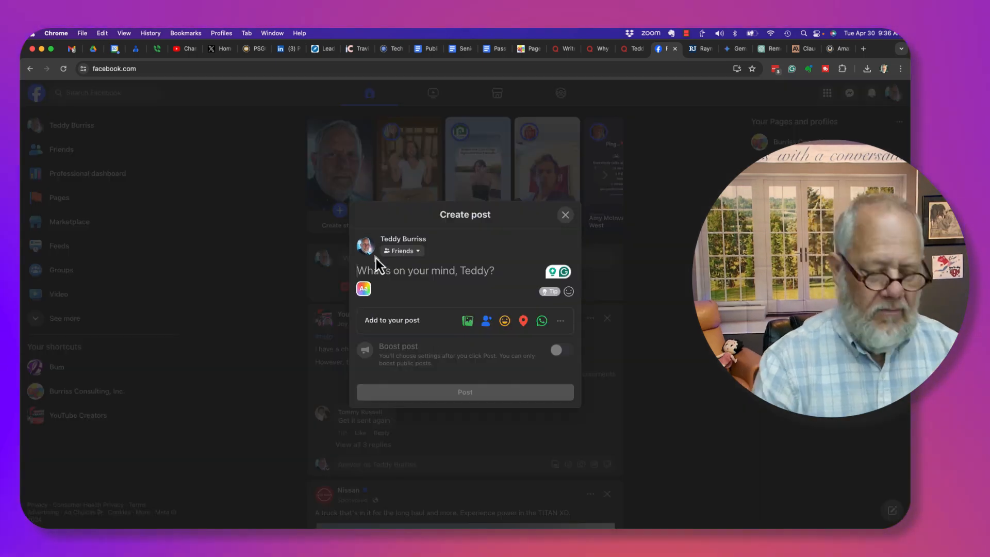
text(#testing)
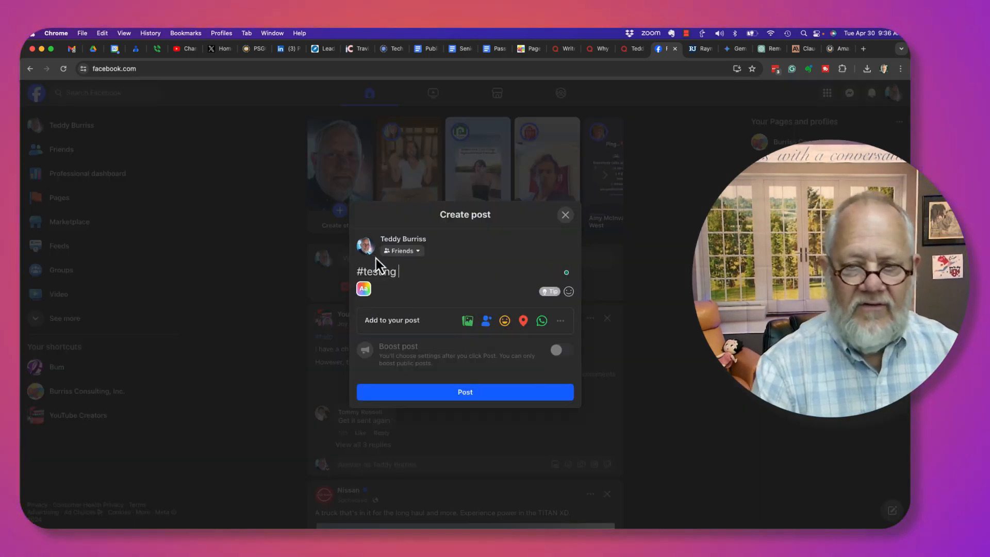
key(Return)
key(super+v)
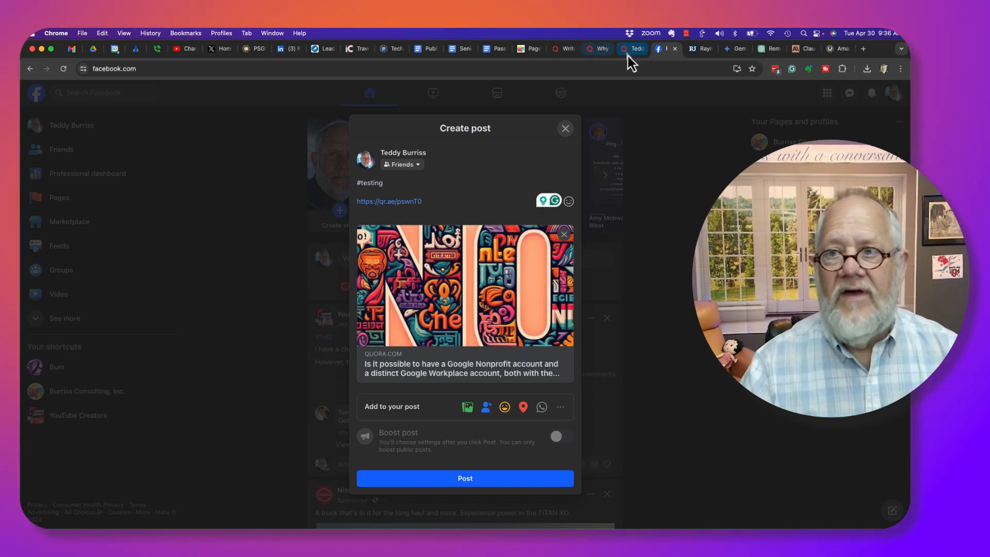
Expand the 10,000 Facebook followers answer on Quora and copy its link
click(632, 50)
scroll(277, 305, down, 5)
scroll(276, 306, down, 5)
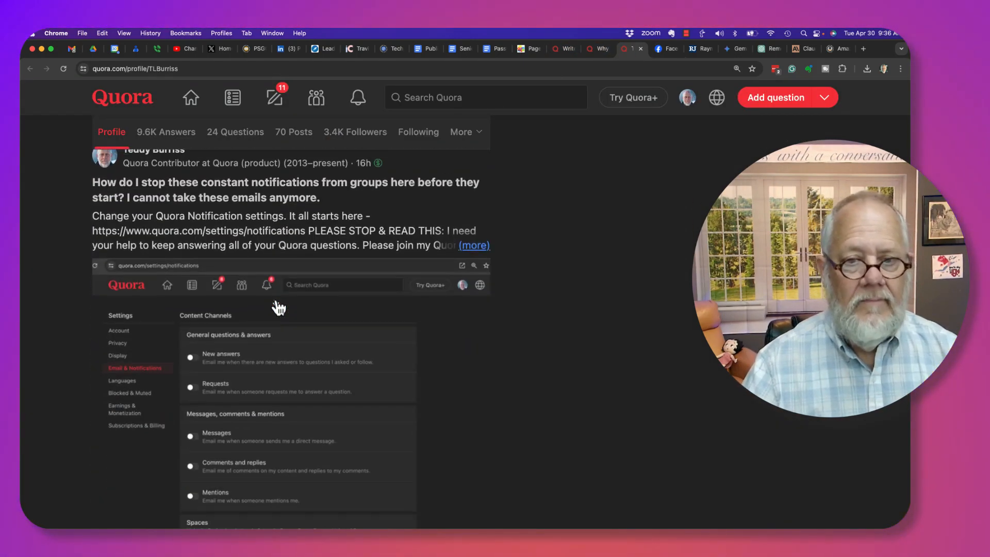
scroll(276, 306, up, 2)
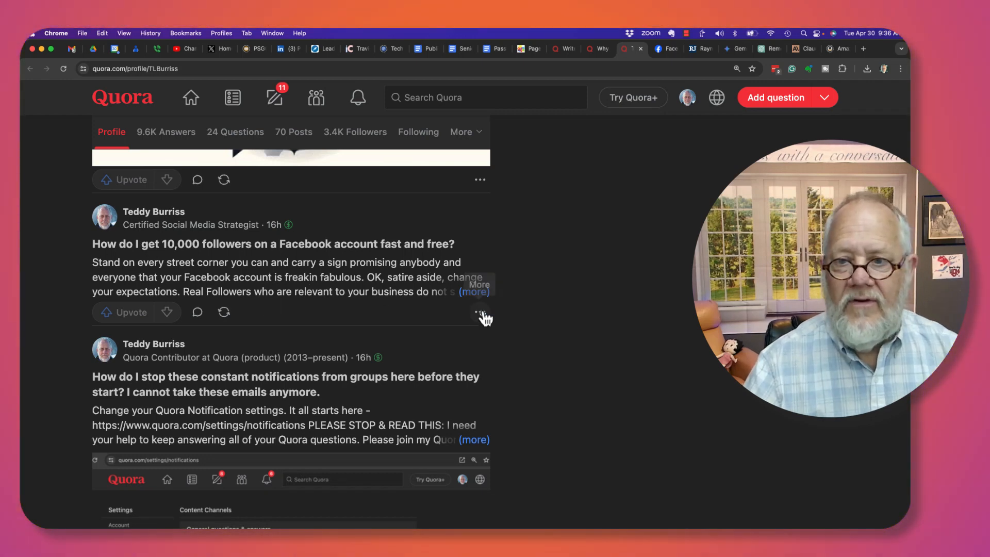
click(473, 293)
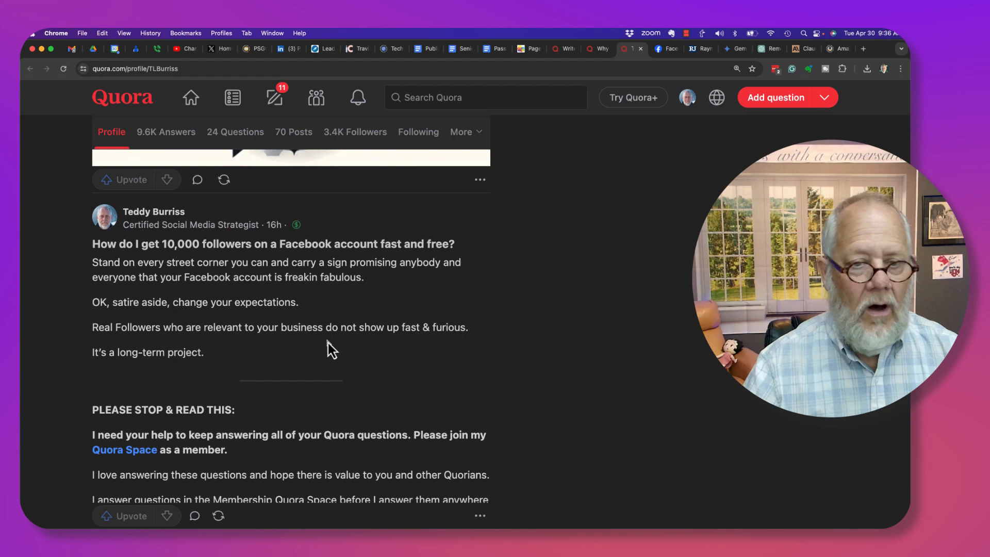
scroll(329, 342, down, 2)
scroll(328, 343, down, 2)
scroll(328, 341, down, 2)
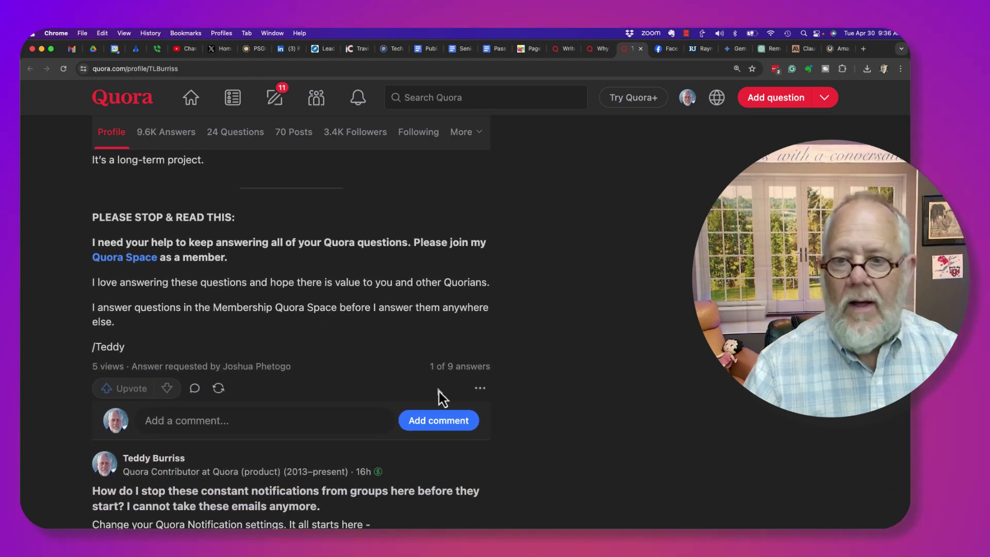
click(481, 391)
click(349, 214)
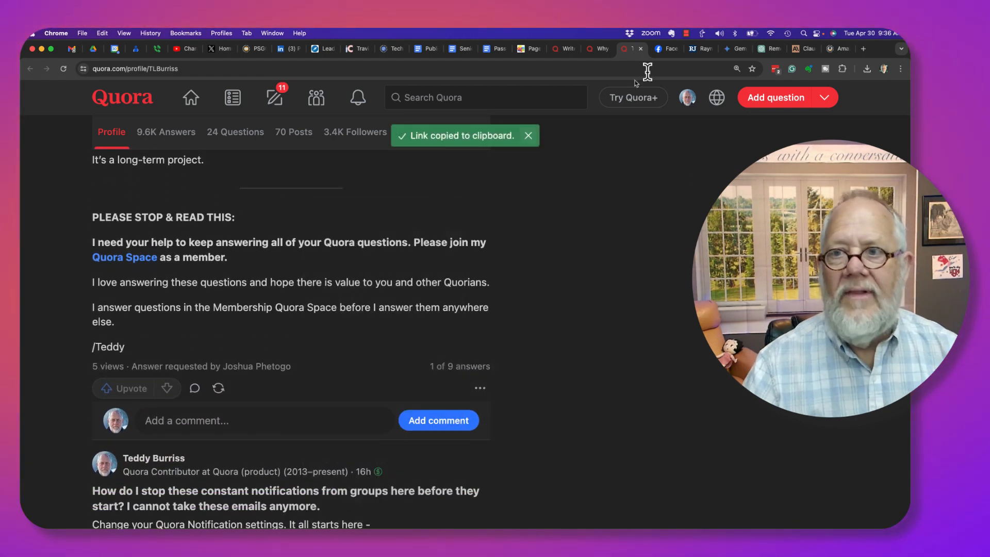
click(658, 48)
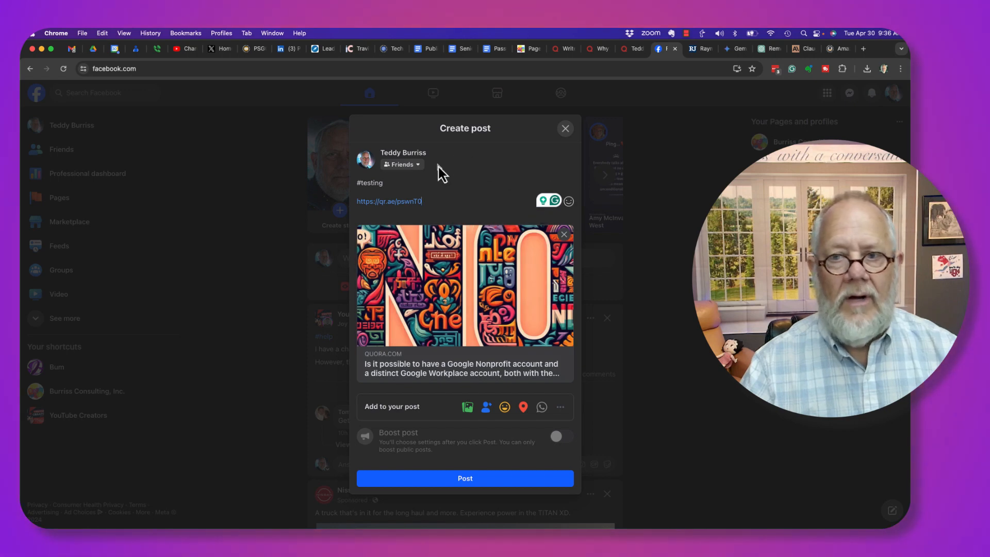
Clear the old preview card and text, and paste the 10,000-followers answer link instead
click(565, 235)
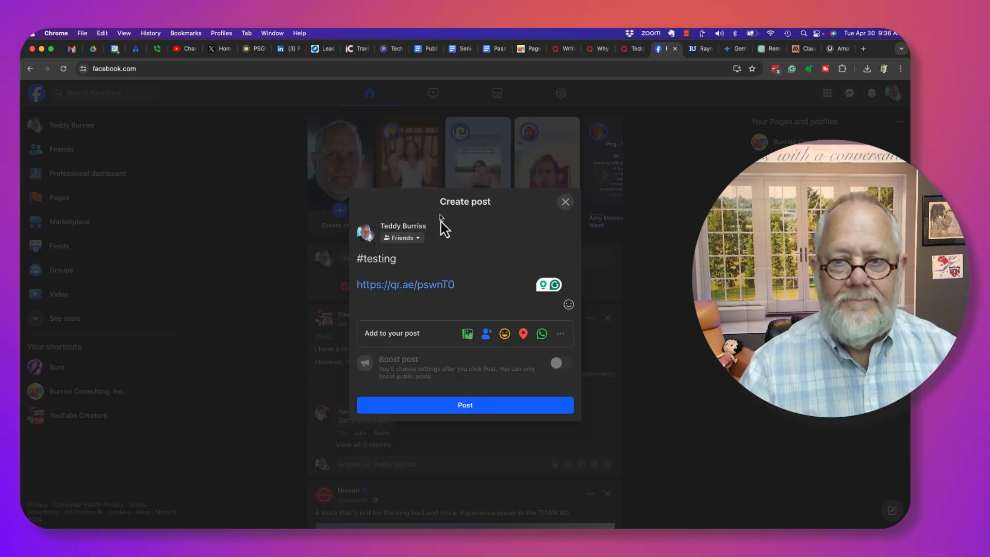
key(BackSpace)
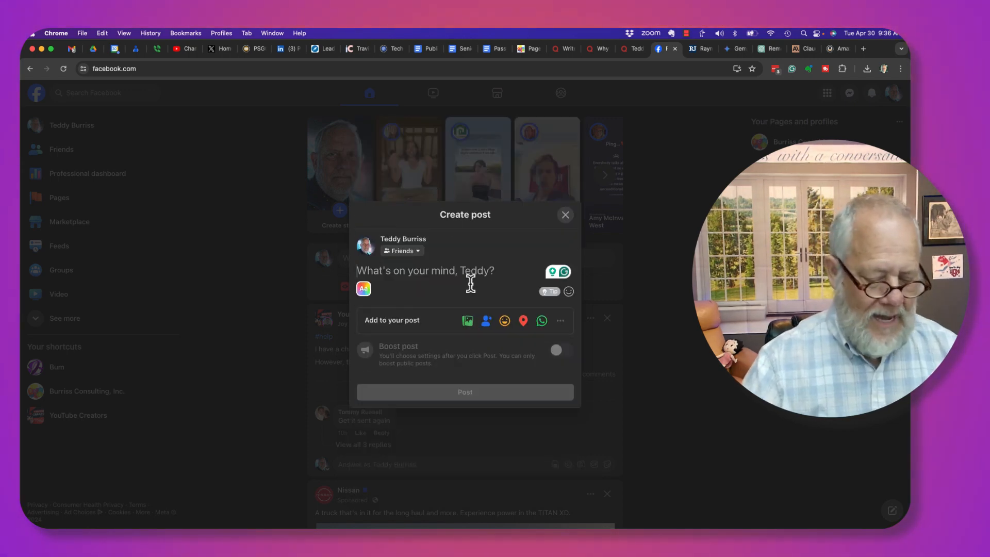
key(cmd+v)
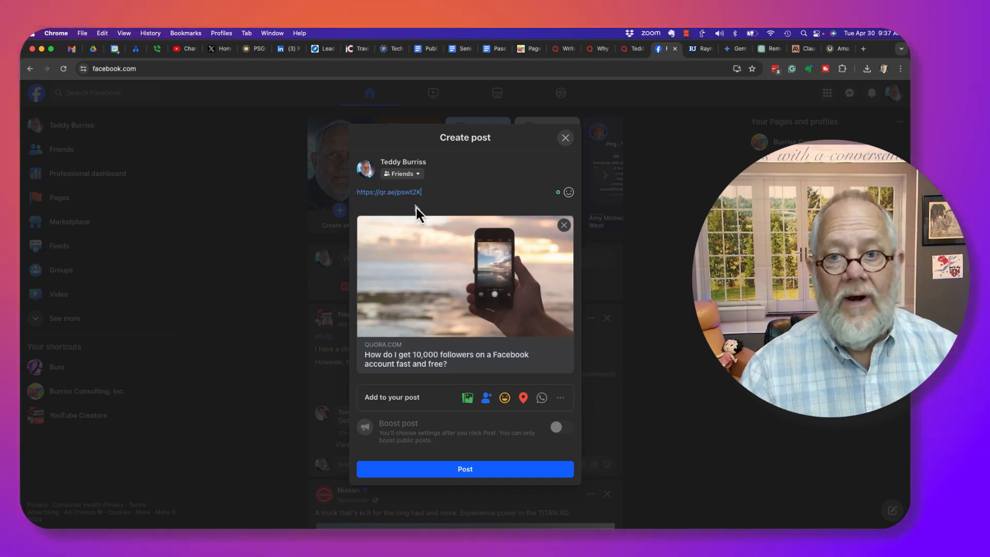
Add #testing on its own line above the link and publish the post
key(super+Left)
text(#)
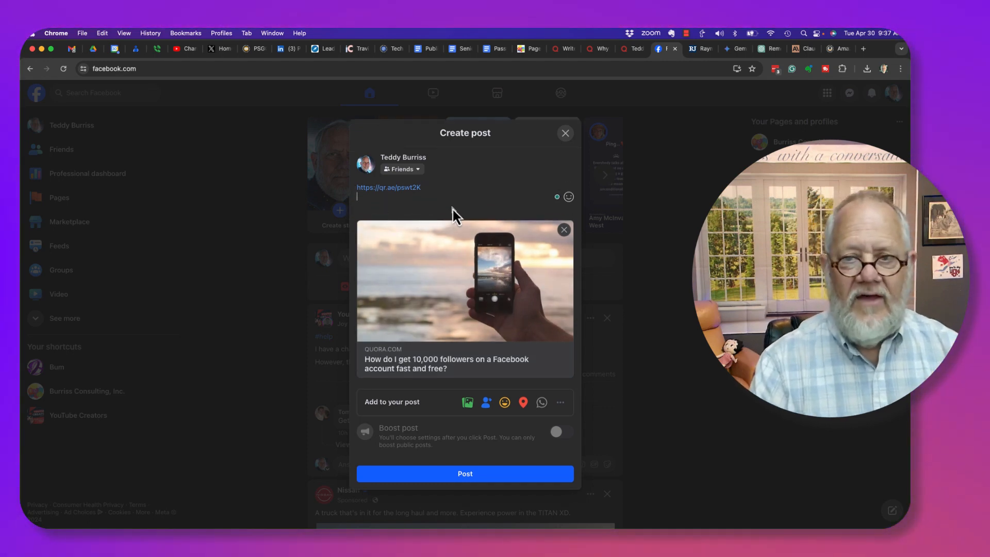
text(testing)
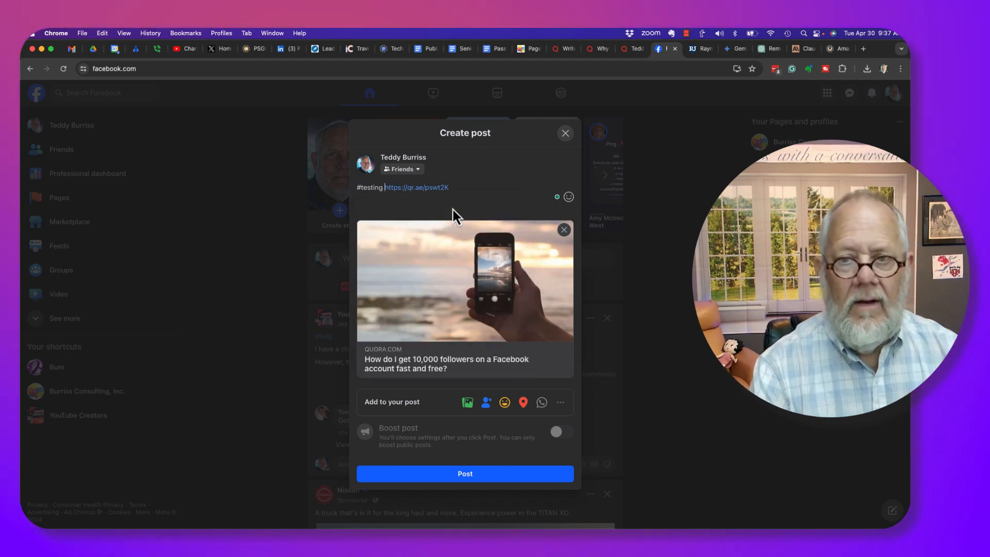
key(Return)
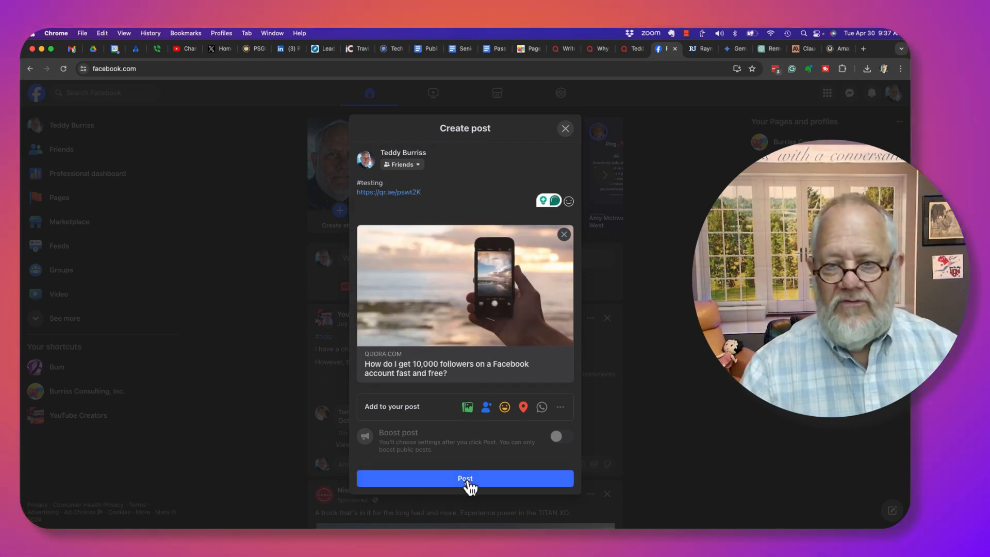
click(467, 482)
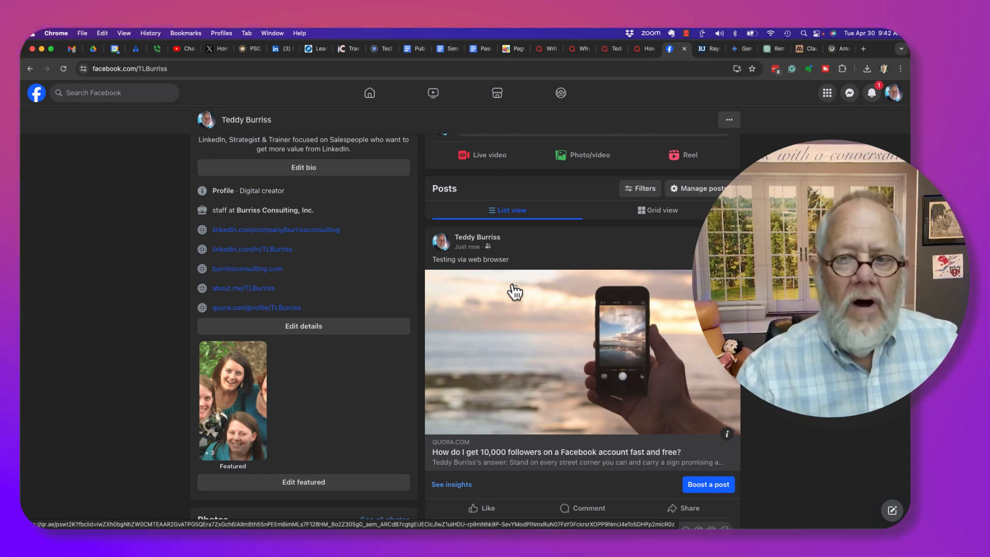
scroll(496, 321, down, 1)
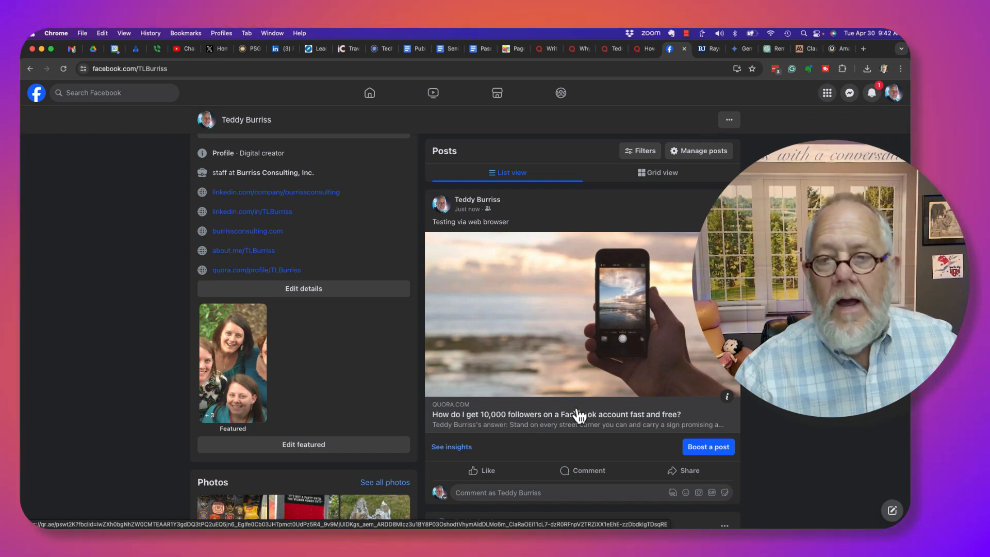
scroll(577, 414, down, 2)
scroll(575, 413, down, 2)
scroll(576, 414, down, 2)
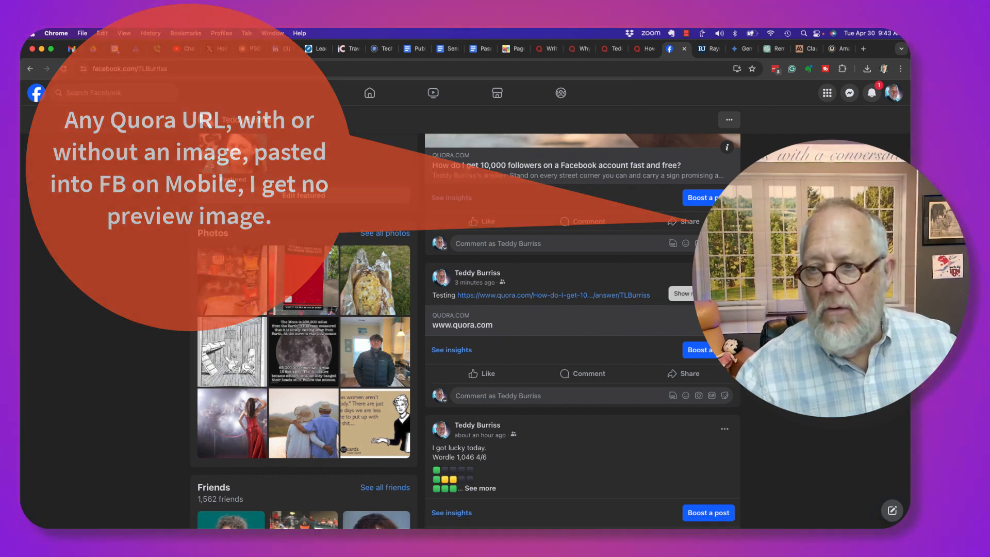
click(724, 276)
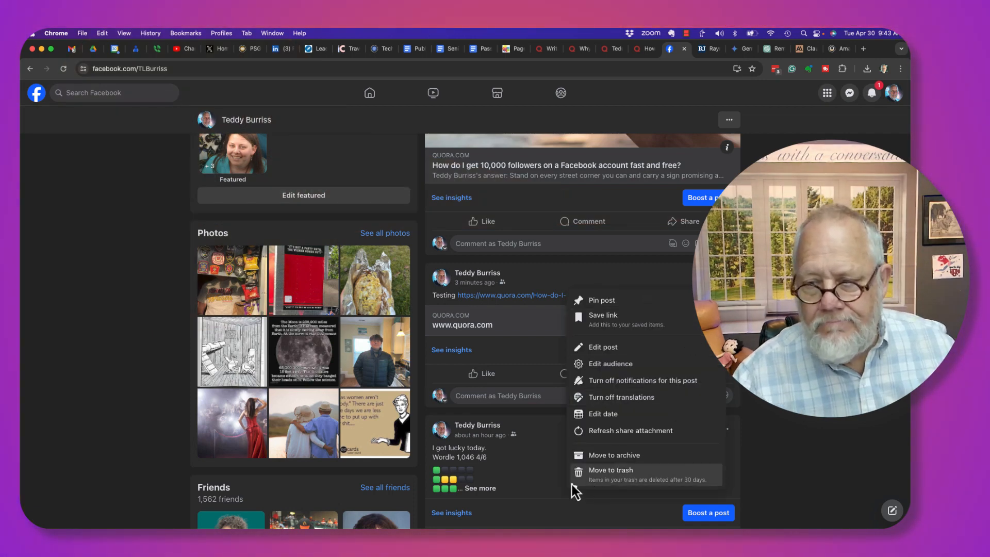
key(Escape)
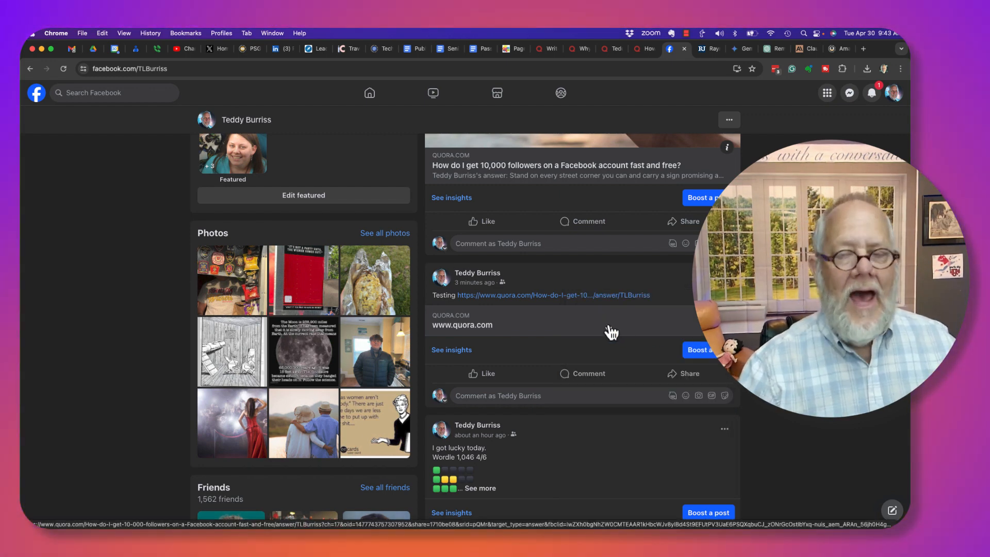
scroll(610, 332, up, 3)
scroll(611, 332, down, 1)
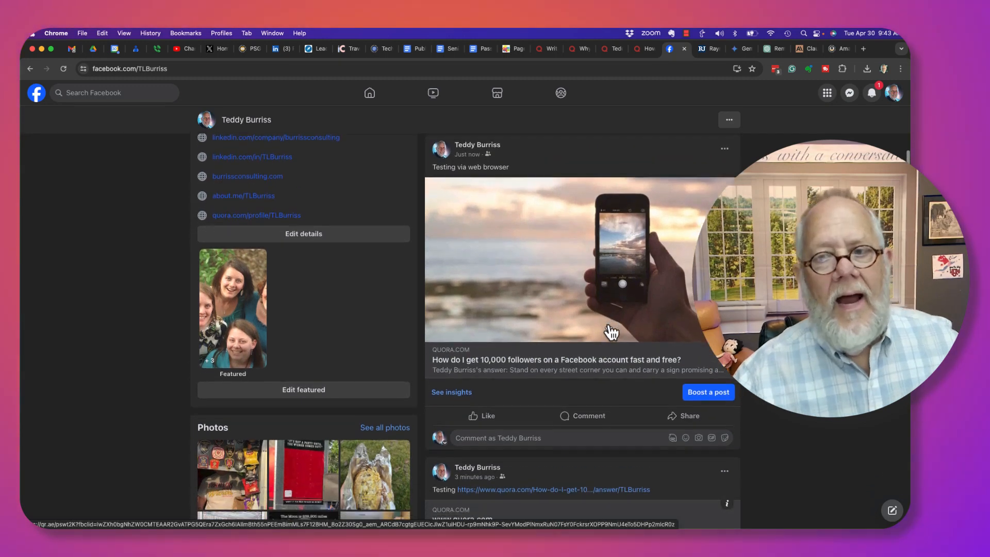